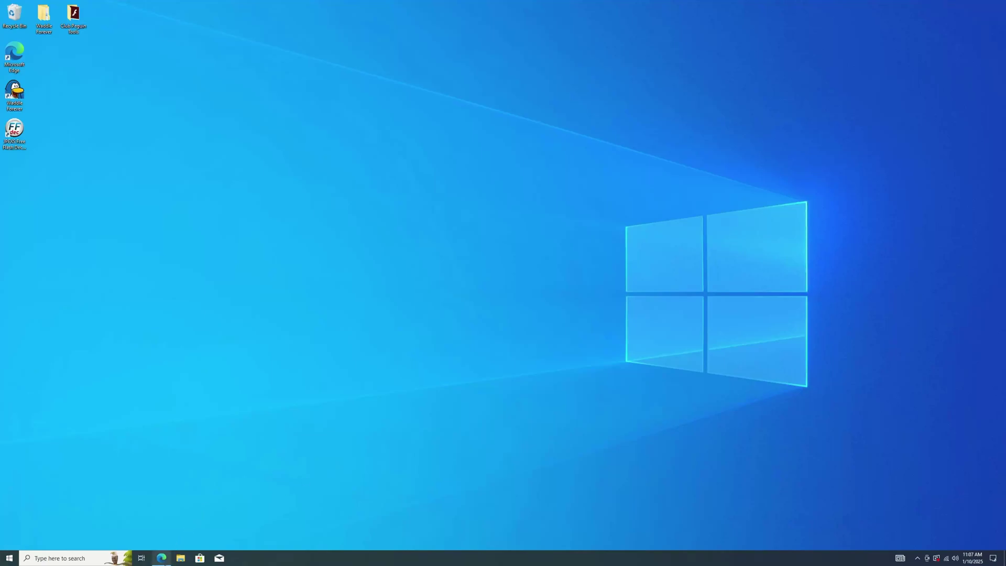
- Review the GameBanana Club Penguin mods page, then switch to the General Mods Folder Drive tab
{"action": "left_click", "coordinate": [161, 558]}
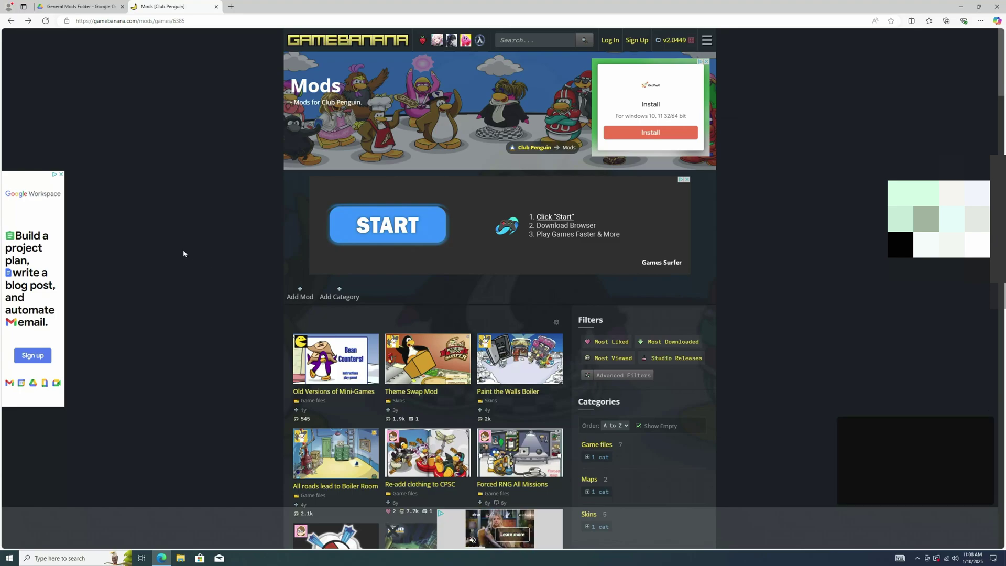
{"action": "scroll", "coordinate": [792, 292], "scroll_direction": "down", "scroll_amount": 2}
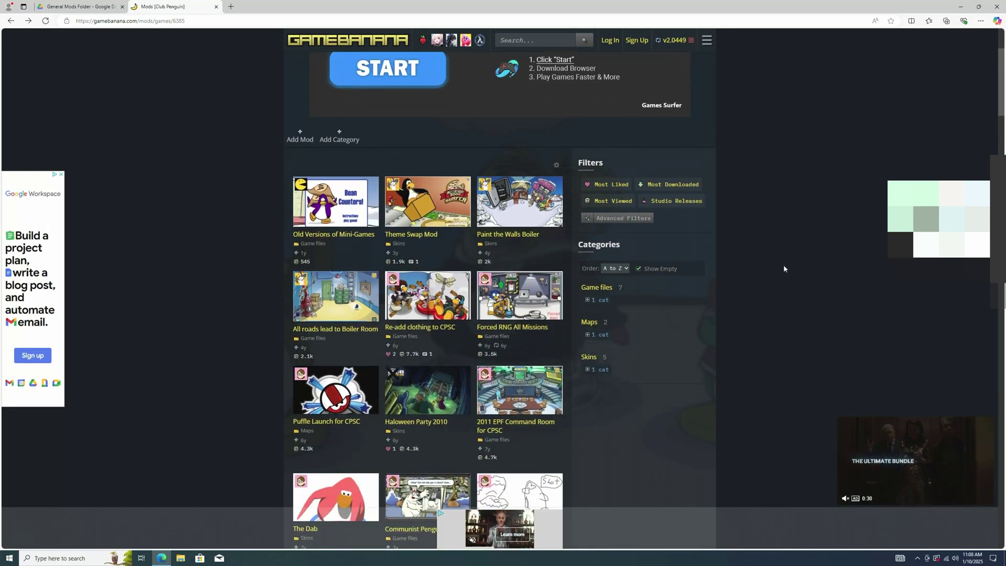
{"action": "scroll", "coordinate": [783, 265], "scroll_direction": "up", "scroll_amount": 1}
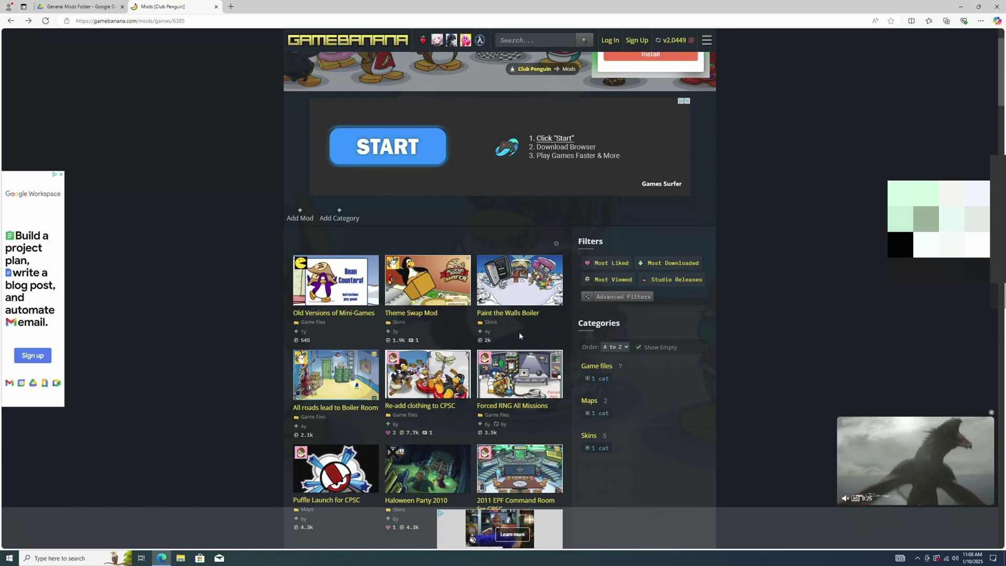
{"action": "scroll", "coordinate": [519, 334], "scroll_direction": "down", "scroll_amount": 3}
{"action": "scroll", "coordinate": [503, 342], "scroll_direction": "down", "scroll_amount": 1}
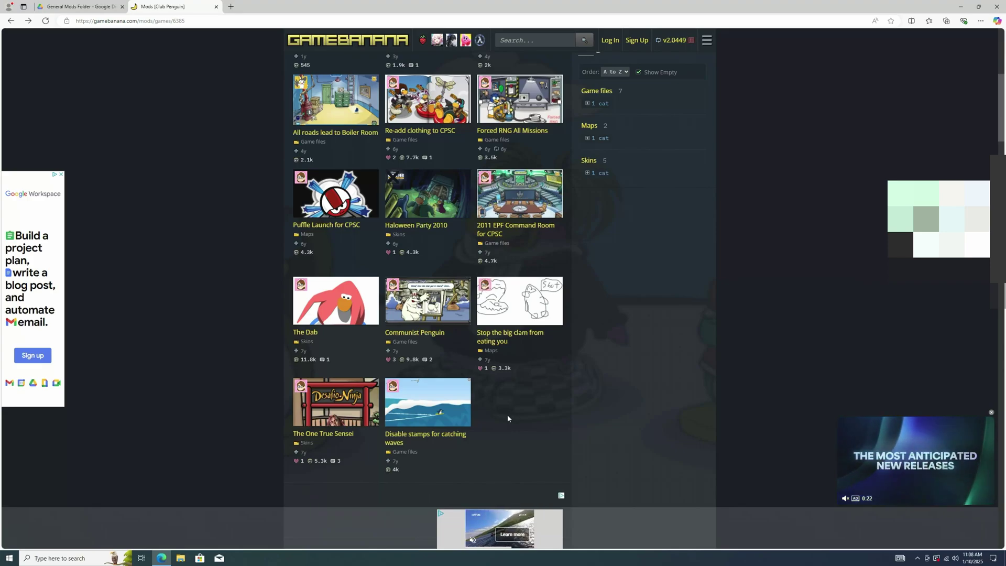
{"action": "scroll", "coordinate": [507, 415], "scroll_direction": "up", "scroll_amount": 2}
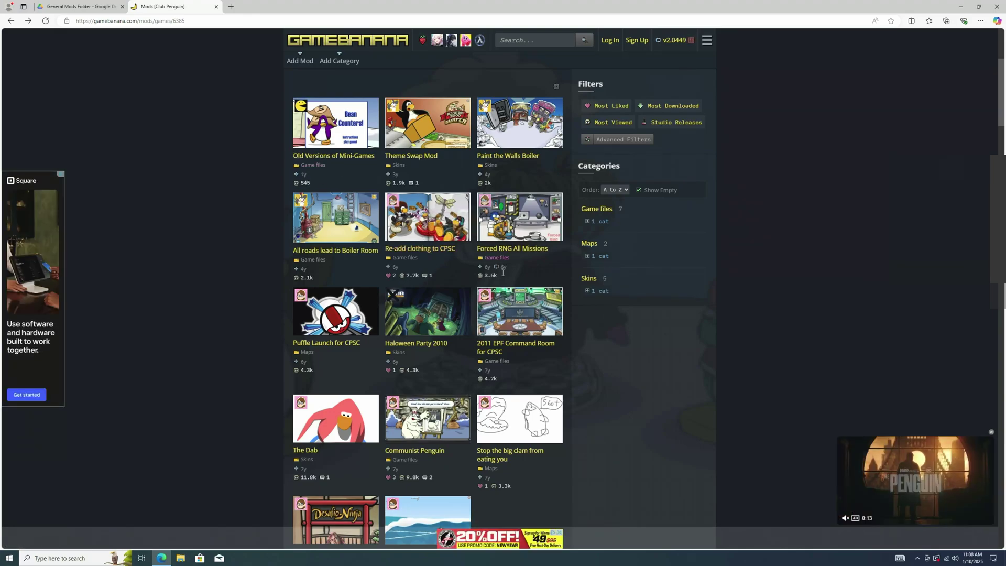
{"action": "left_click", "coordinate": [92, 5]}
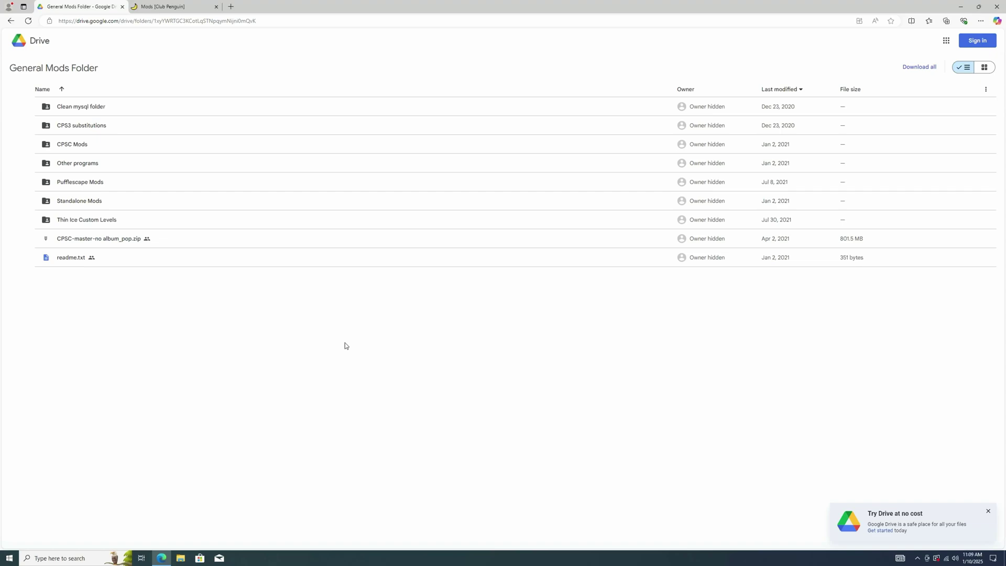
{"action": "mouse_move", "coordinate": [306, 219]}
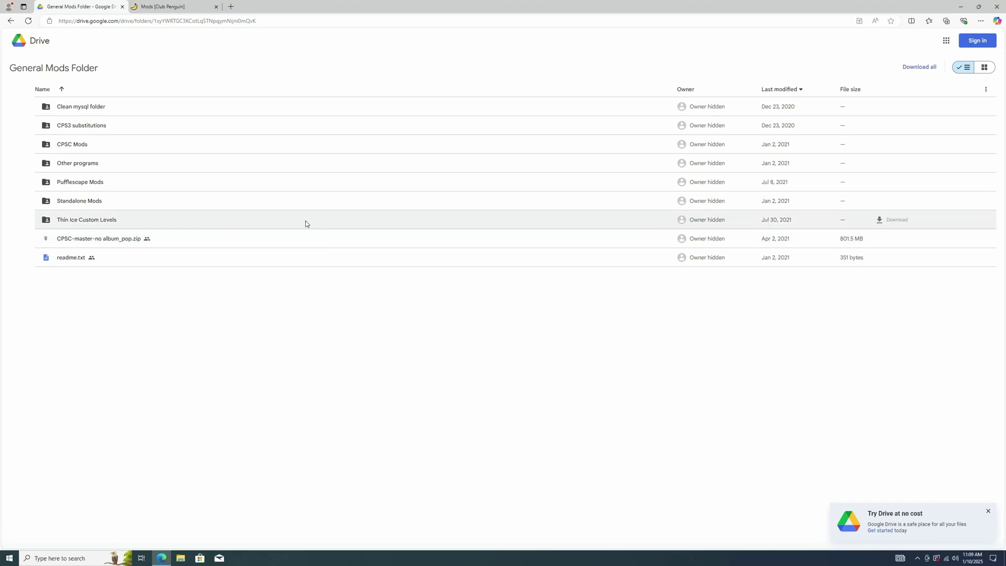
- Browse into CPSC Mods > Misc. to see the six mod folders, then minimize the browser
{"action": "double_click", "coordinate": [79, 147]}
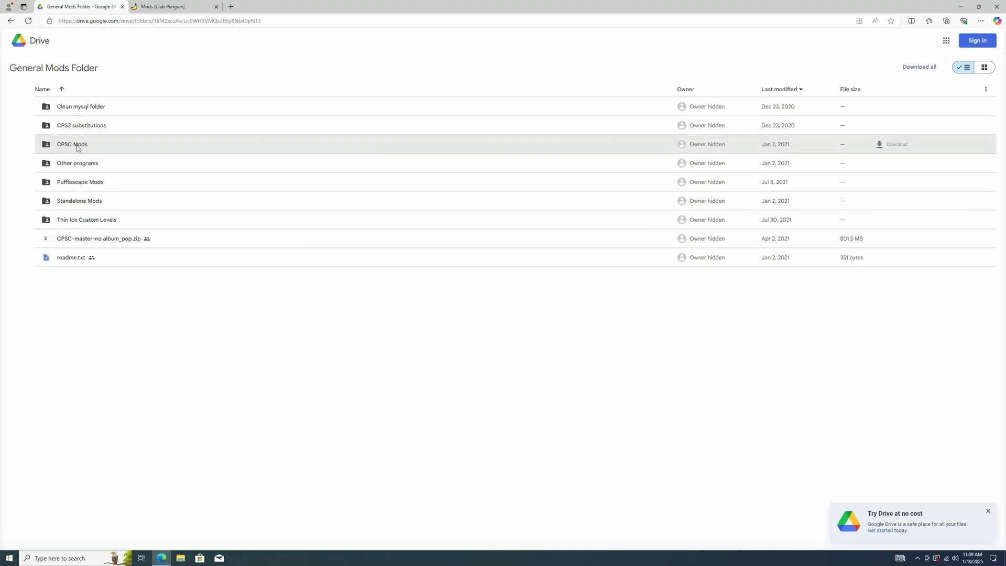
{"action": "double_click", "coordinate": [74, 146]}
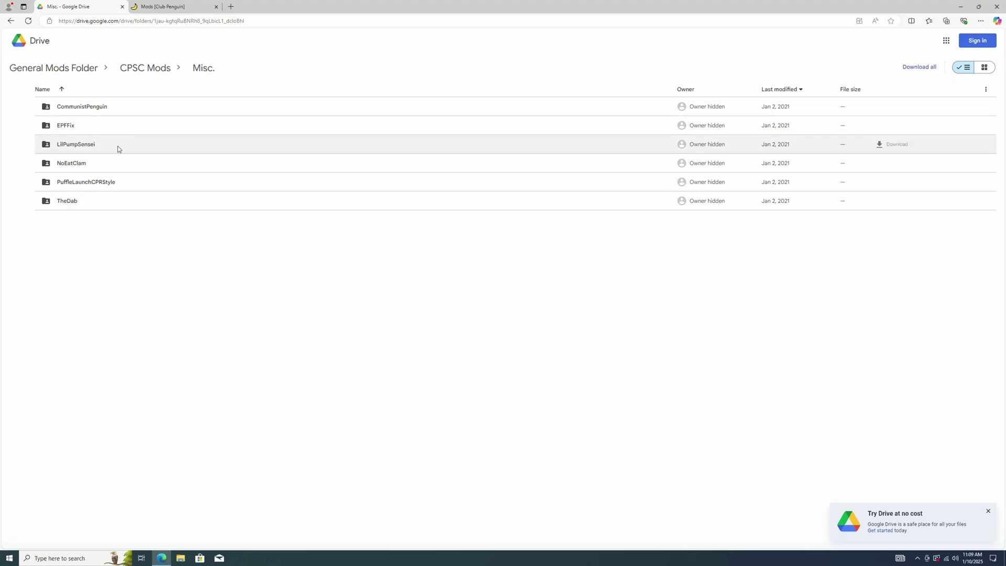
{"action": "left_click", "coordinate": [961, 7]}
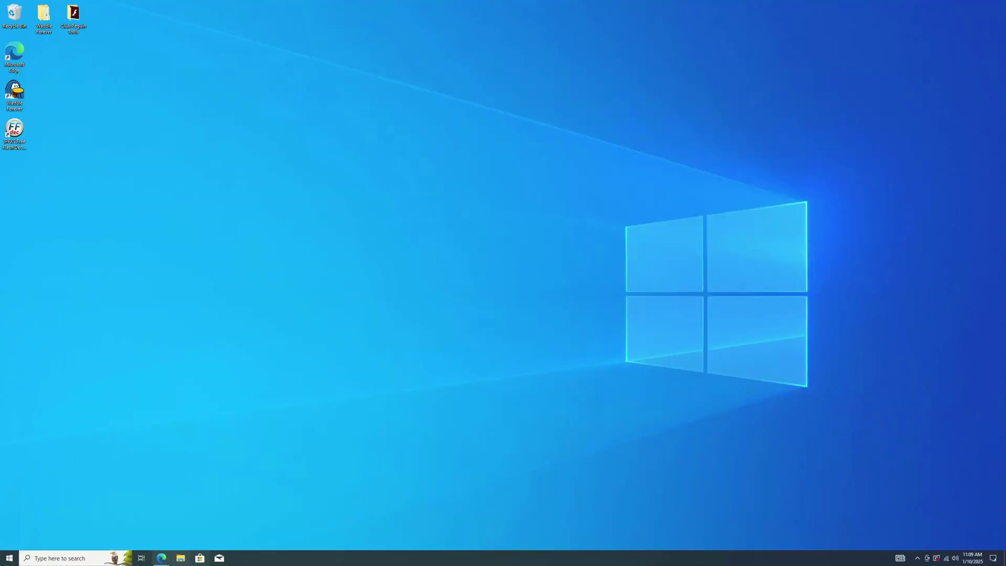
- Extract the LilPumpSensei zip in Downloads into a folder beside it
{"action": "left_click", "coordinate": [160, 558]}
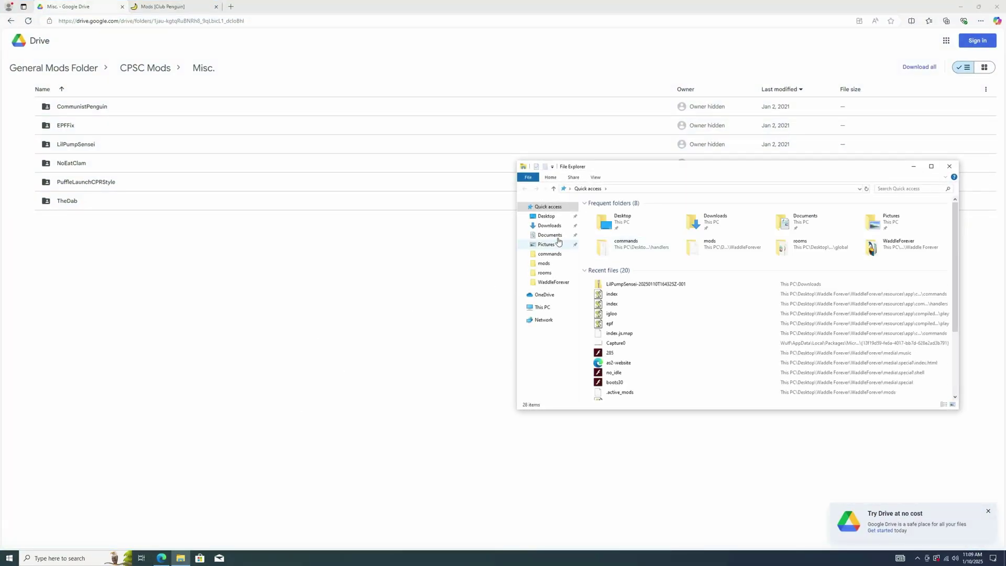
{"action": "left_click", "coordinate": [549, 225]}
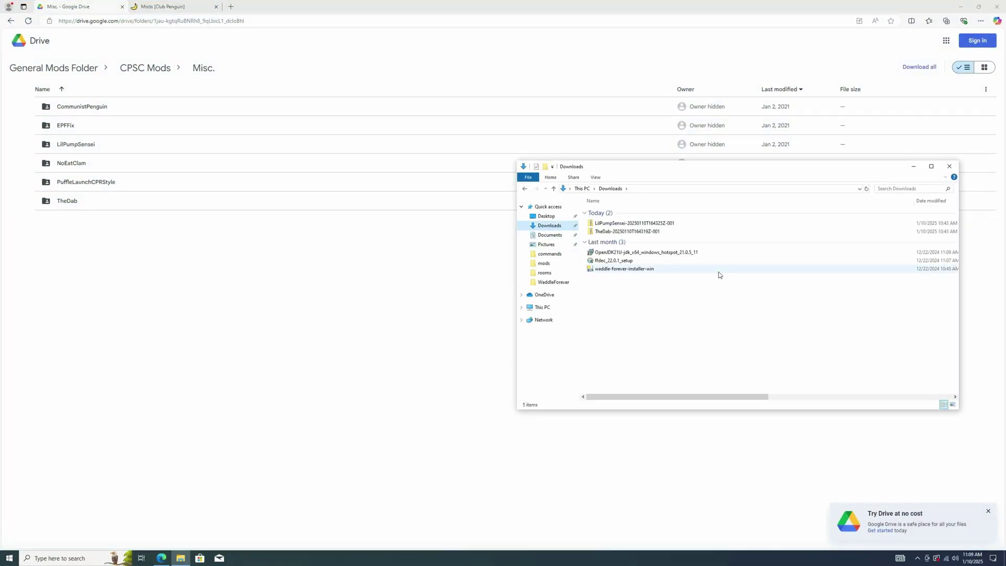
{"action": "left_click", "coordinate": [685, 225]}
{"action": "right_click", "coordinate": [684, 226]}
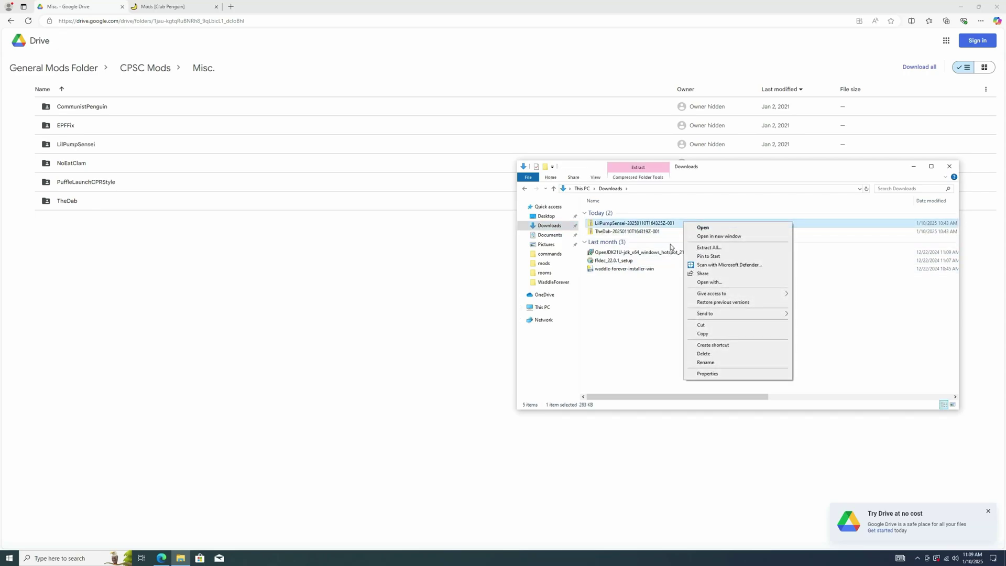
{"action": "left_click", "coordinate": [707, 247]}
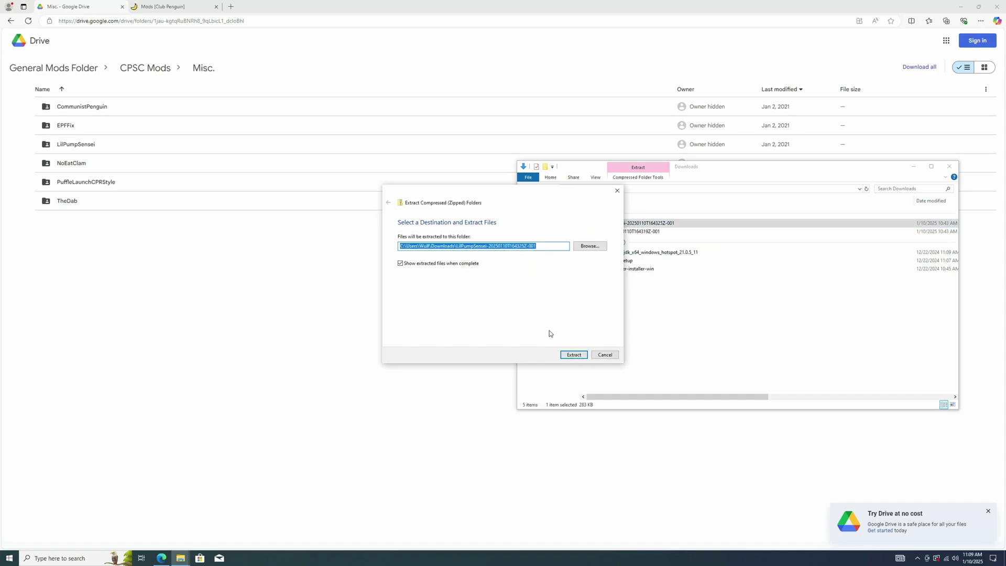
{"action": "left_click", "coordinate": [566, 356]}
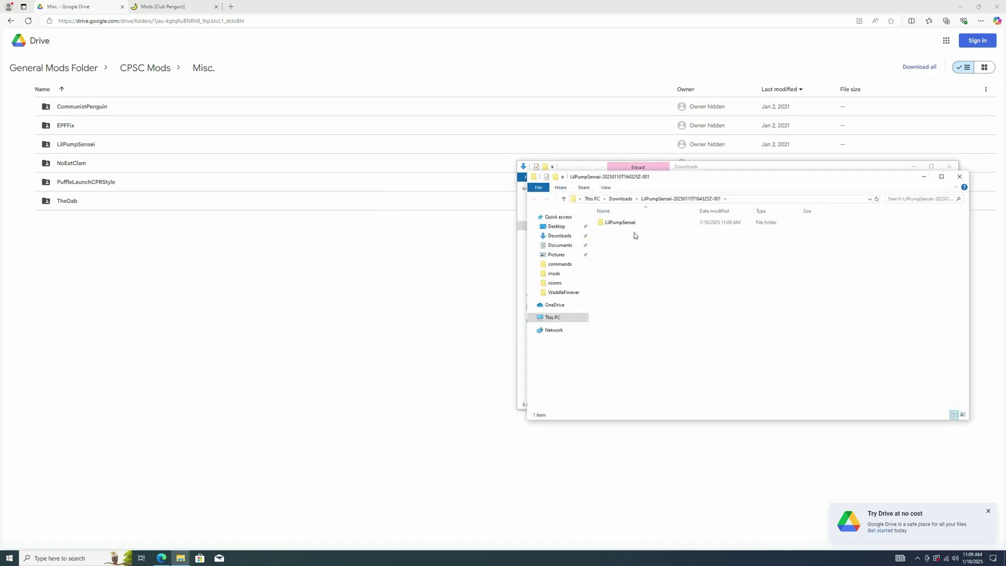
{"action": "left_click", "coordinate": [959, 176]}
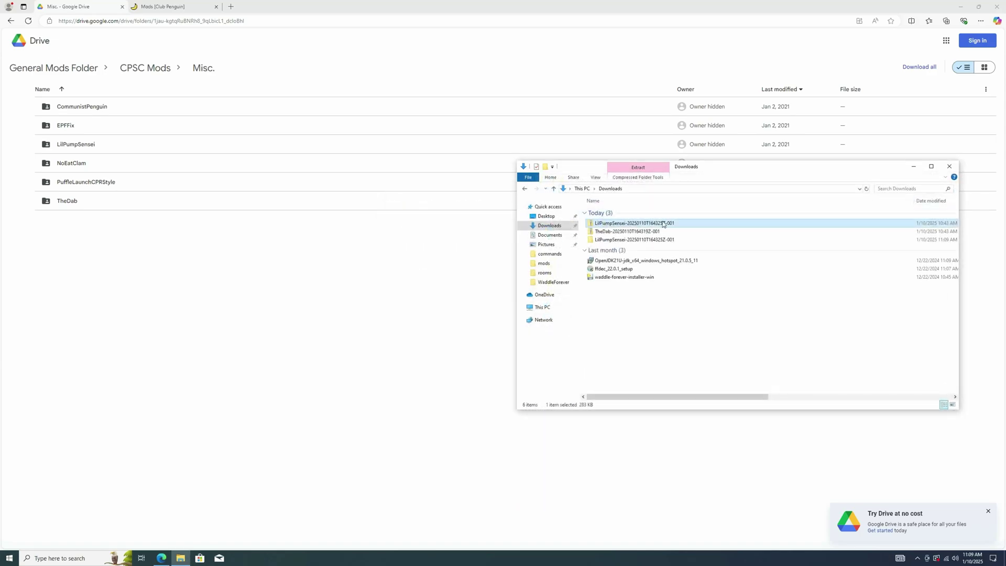
- Extract the TheDab zip in Downloads into a folder beside it
{"action": "left_click", "coordinate": [655, 232]}
{"action": "right_click", "coordinate": [655, 232]}
{"action": "left_click", "coordinate": [681, 255]}
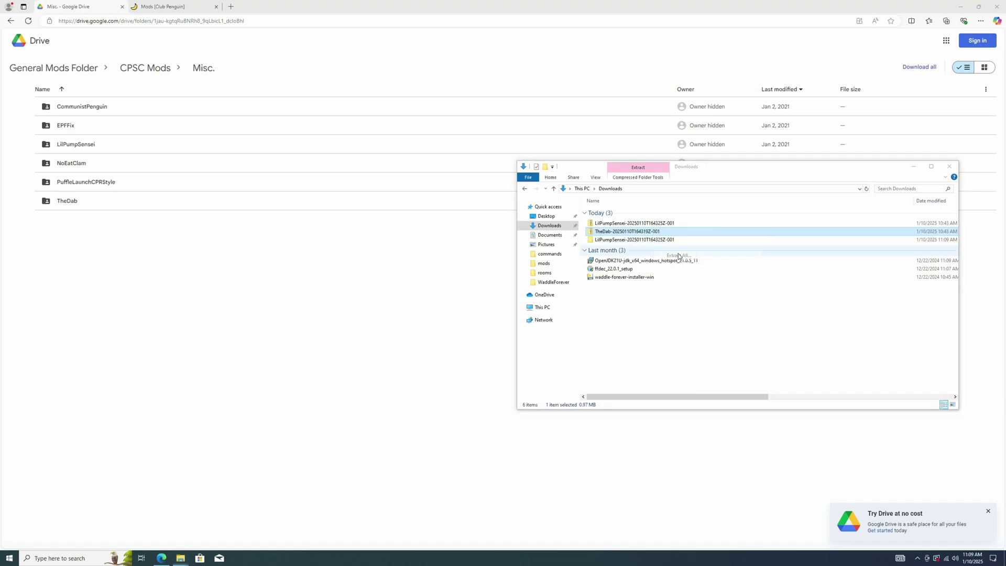
{"action": "left_click", "coordinate": [566, 355]}
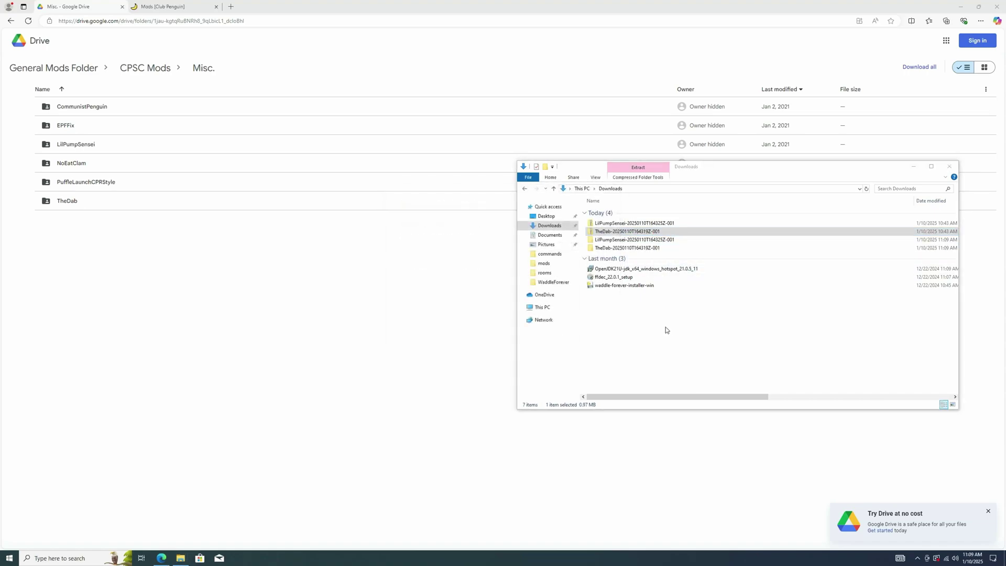
{"action": "left_click", "coordinate": [969, 186]}
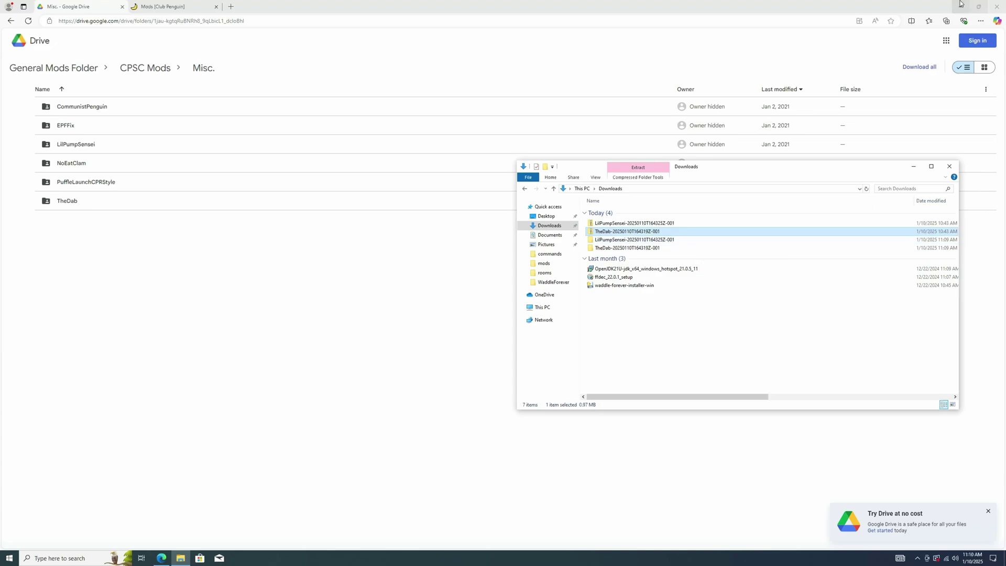
- Open WaddleForever\mods in a second window positioned beside Downloads
{"action": "left_click", "coordinate": [978, 7]}
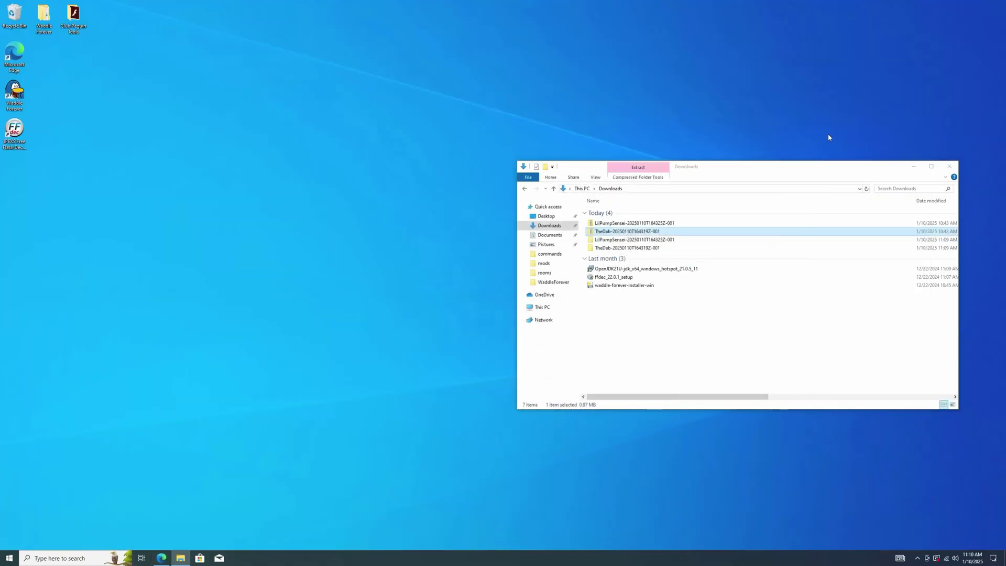
{"action": "double_click", "coordinate": [644, 248]}
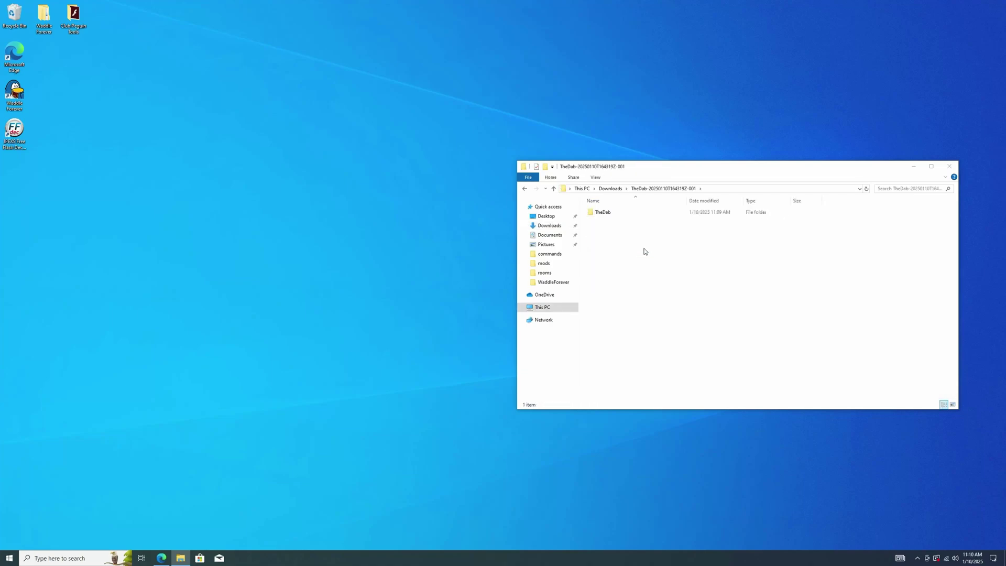
{"action": "left_click", "coordinate": [554, 189]}
{"action": "double_click", "coordinate": [42, 16]}
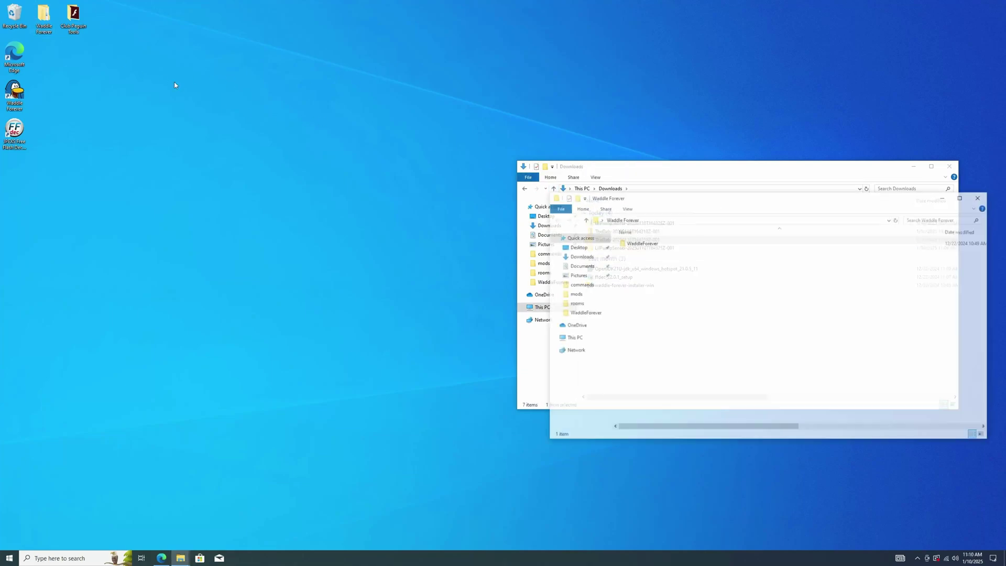
{"action": "double_click", "coordinate": [641, 243]}
{"action": "mouse_move", "coordinate": [685, 203]}
{"action": "left_mouse_down"}
{"action": "mouse_move", "coordinate": [376, 161]}
{"action": "mouse_move", "coordinate": [190, 167]}
{"action": "left_mouse_up"}
{"action": "double_click", "coordinate": [169, 232]}
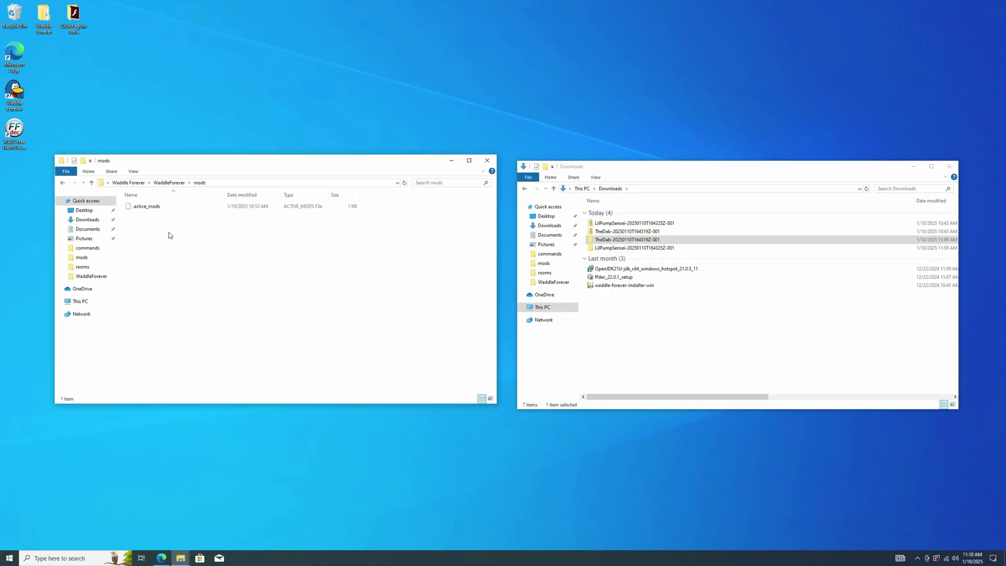
- Move the TheDab and LilPumpSensei folders into the mods folder and launch Waddle Forever
{"action": "double_click", "coordinate": [630, 239]}
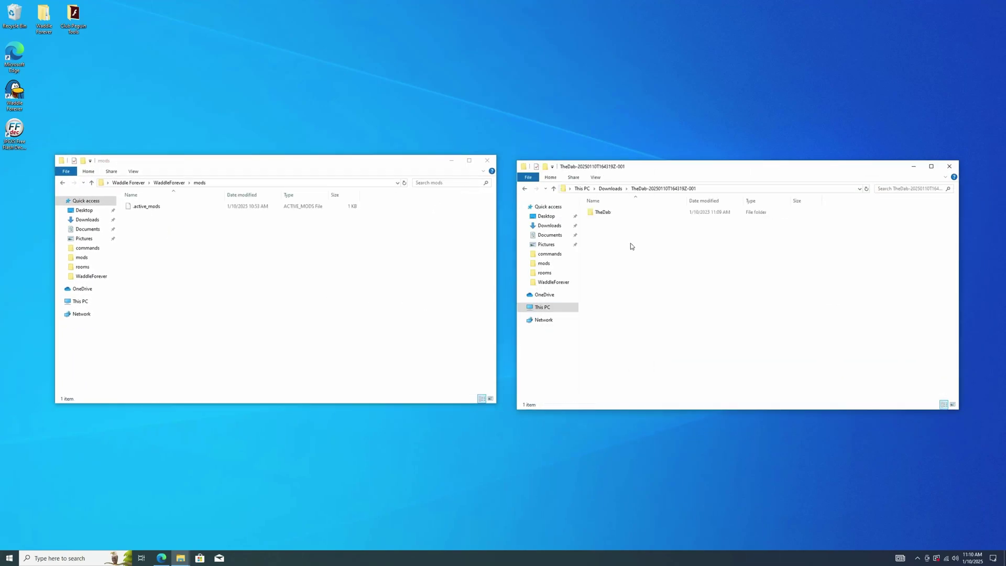
{"action": "mouse_move", "coordinate": [620, 216]}
{"action": "left_mouse_down"}
{"action": "mouse_move", "coordinate": [254, 256]}
{"action": "mouse_move", "coordinate": [147, 249]}
{"action": "left_mouse_up"}
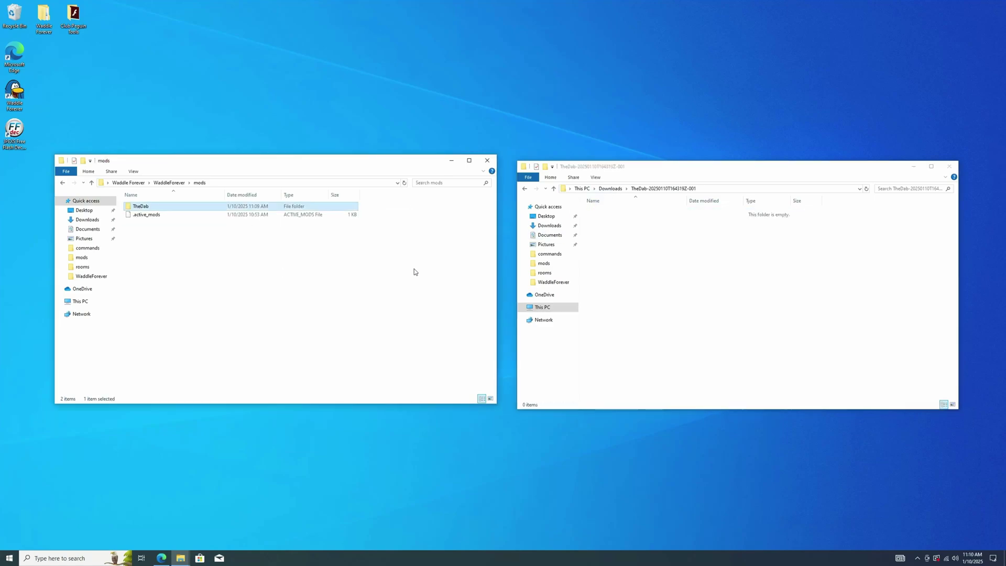
{"action": "left_click", "coordinate": [557, 188]}
{"action": "double_click", "coordinate": [629, 238]}
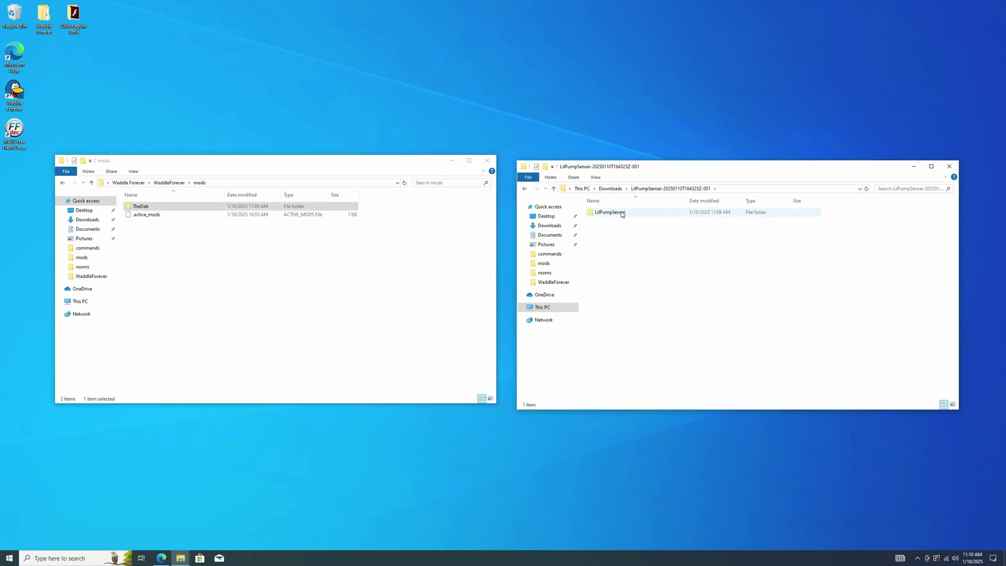
{"action": "left_click_drag", "start_coordinate": [621, 214], "coordinate": [173, 266]}
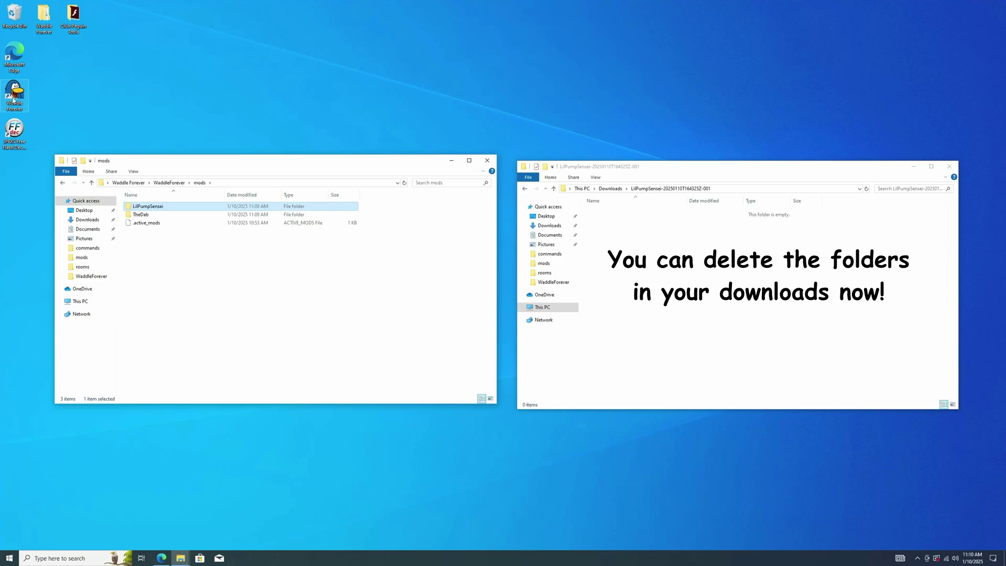
{"action": "double_click", "coordinate": [14, 93]}
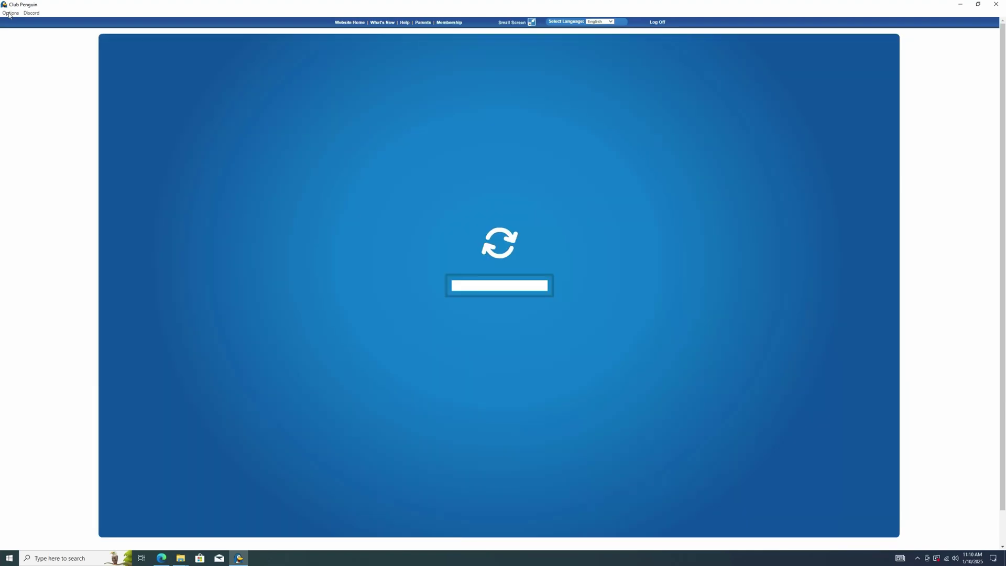
- Enable the LilPumpSensei and TheDab mods in Options > Open Mods and close the picker
{"action": "left_click", "coordinate": [10, 14]}
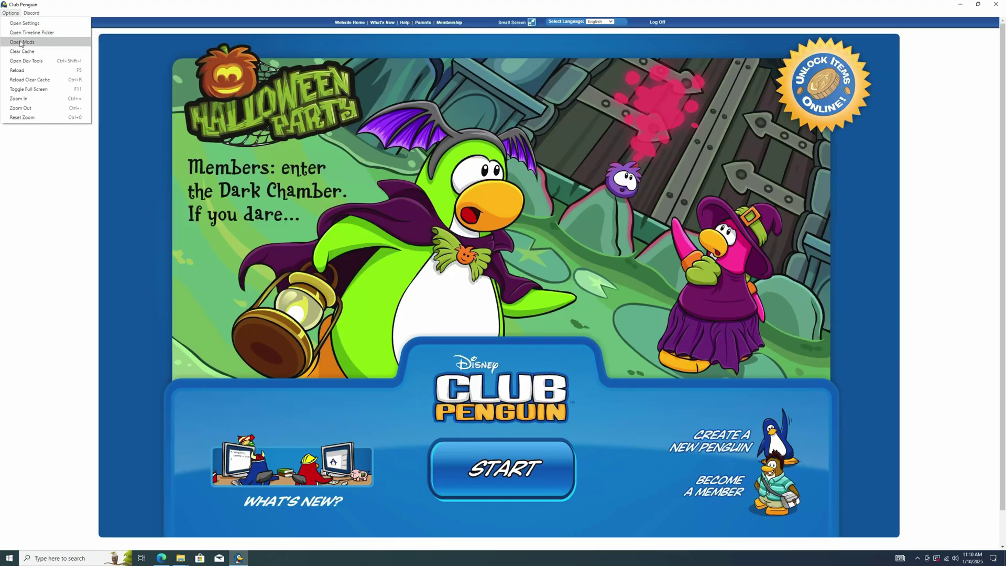
{"action": "left_click", "coordinate": [21, 43]}
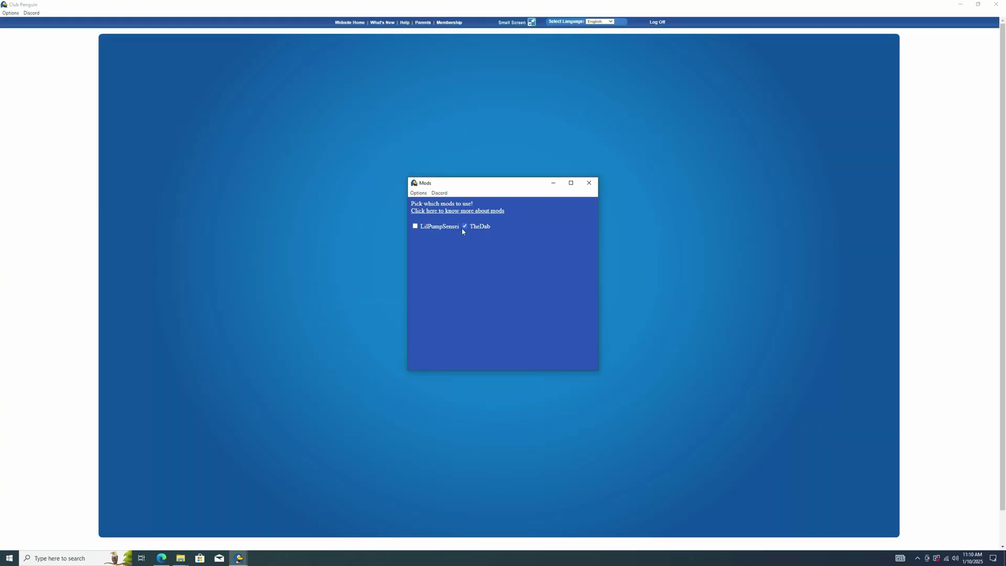
{"action": "left_click", "coordinate": [464, 227]}
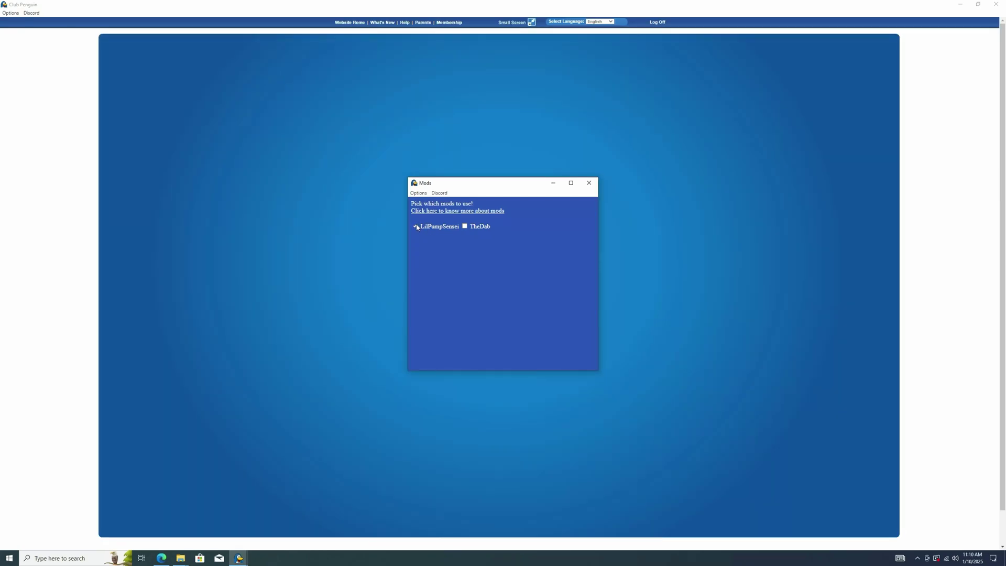
{"action": "left_click", "coordinate": [416, 226]}
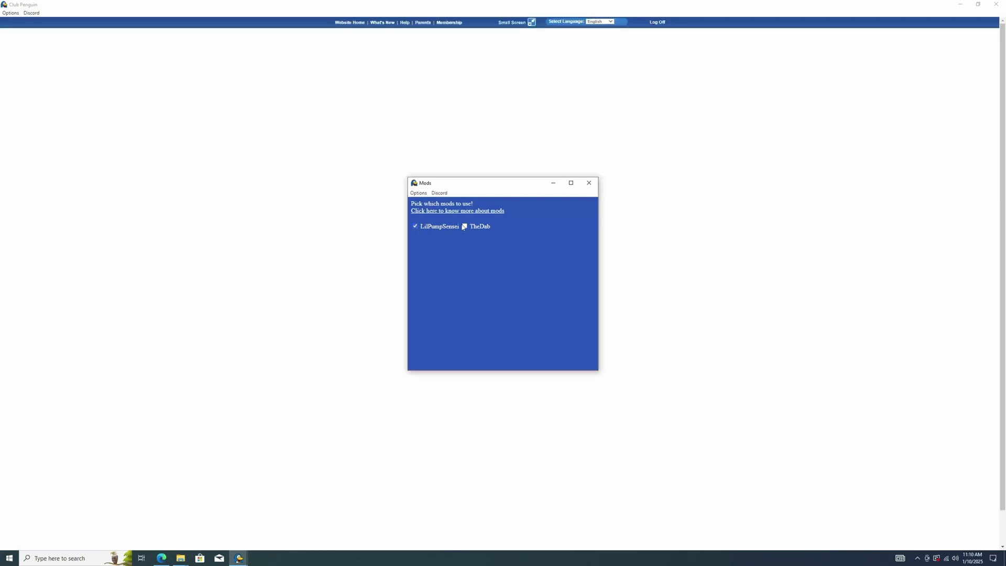
{"action": "left_click", "coordinate": [464, 227]}
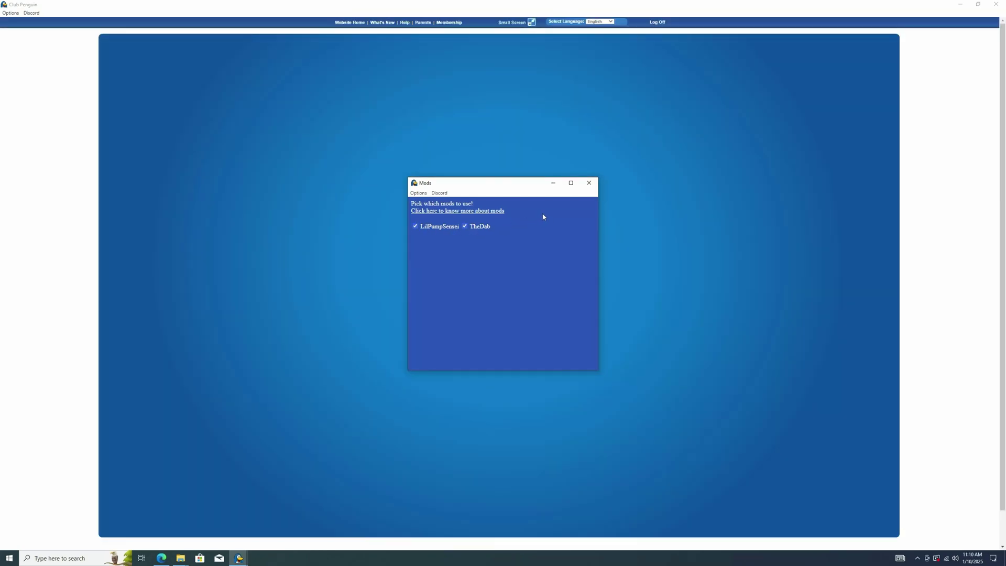
{"action": "left_click", "coordinate": [588, 182]}
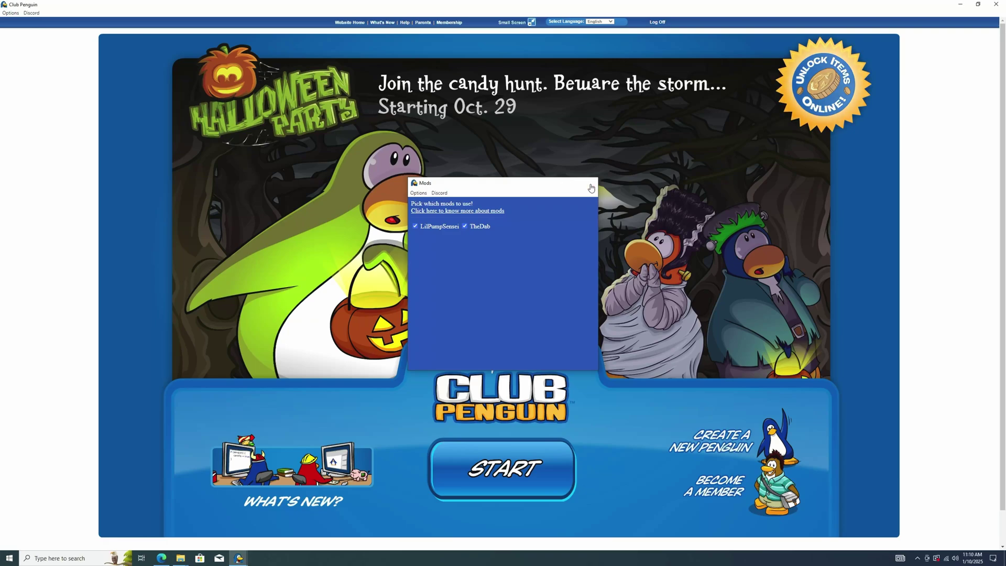
- Log in and join the Blizzard server
{"action": "left_click", "coordinate": [486, 469]}
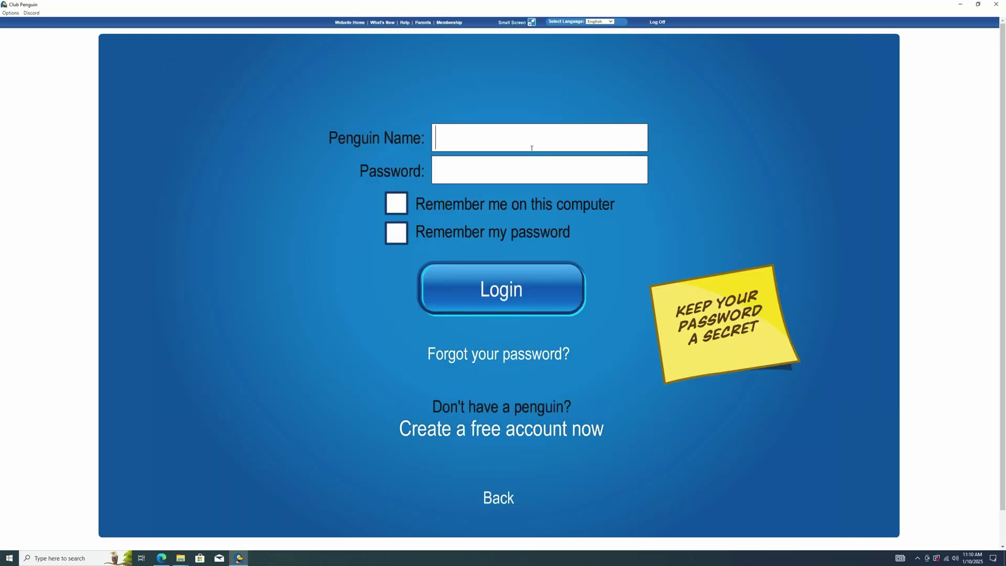
{"action": "type", "text": "Pengston"}
{"action": "key", "text": "Tab"}
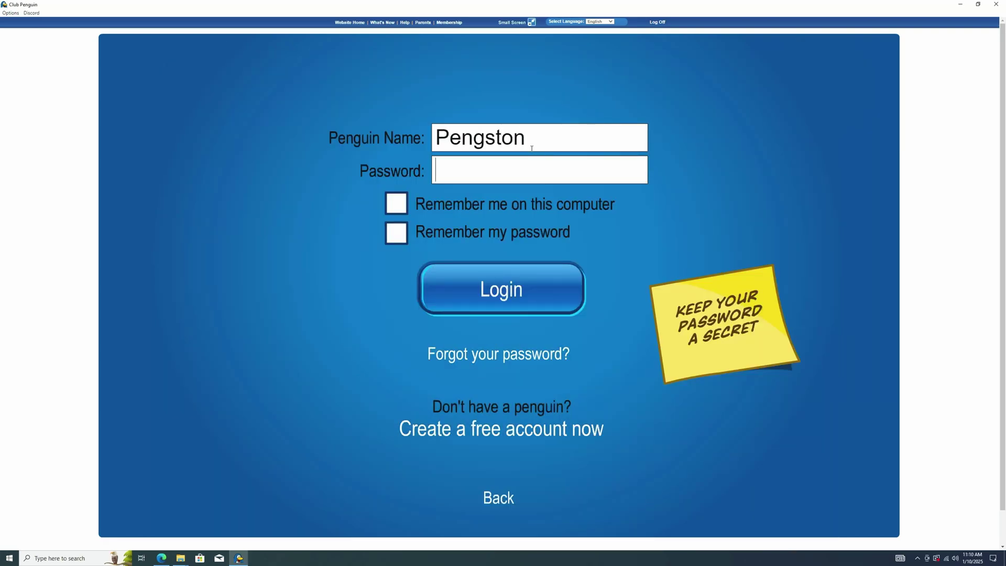
{"action": "type", "text": "**********"}
{"action": "key", "text": "Return"}
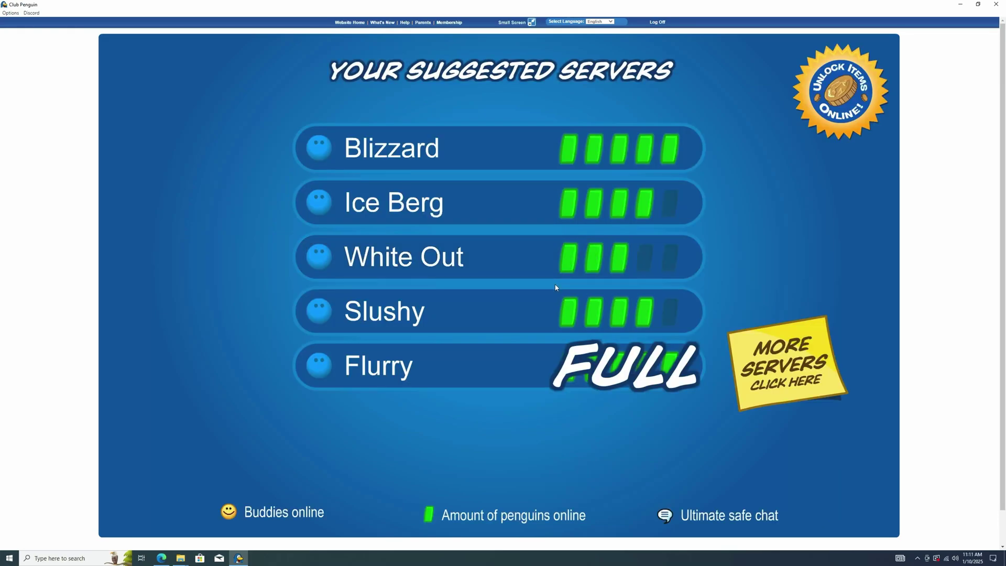
{"action": "left_click", "coordinate": [554, 148]}
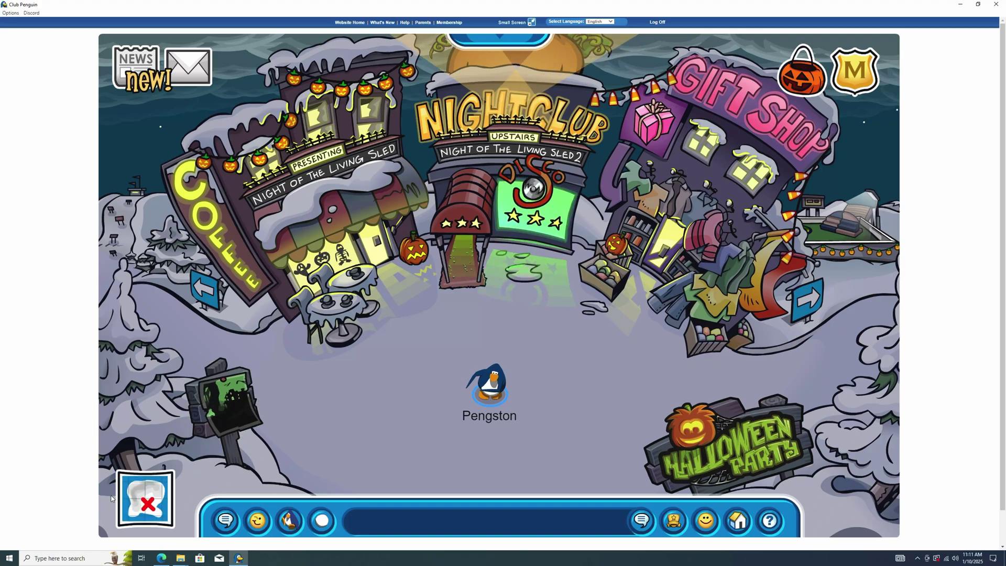
- Travel via the map to the Dojo Courtyard and walk into the Dojo to see the modded Sensei
{"action": "left_click", "coordinate": [142, 496]}
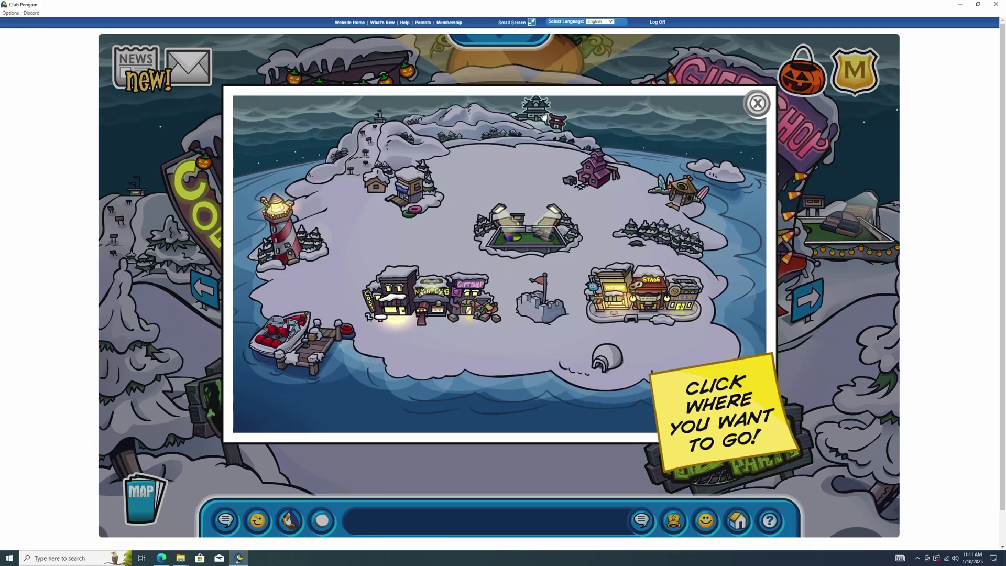
{"action": "left_click", "coordinate": [500, 244]}
{"action": "left_click", "coordinate": [539, 325]}
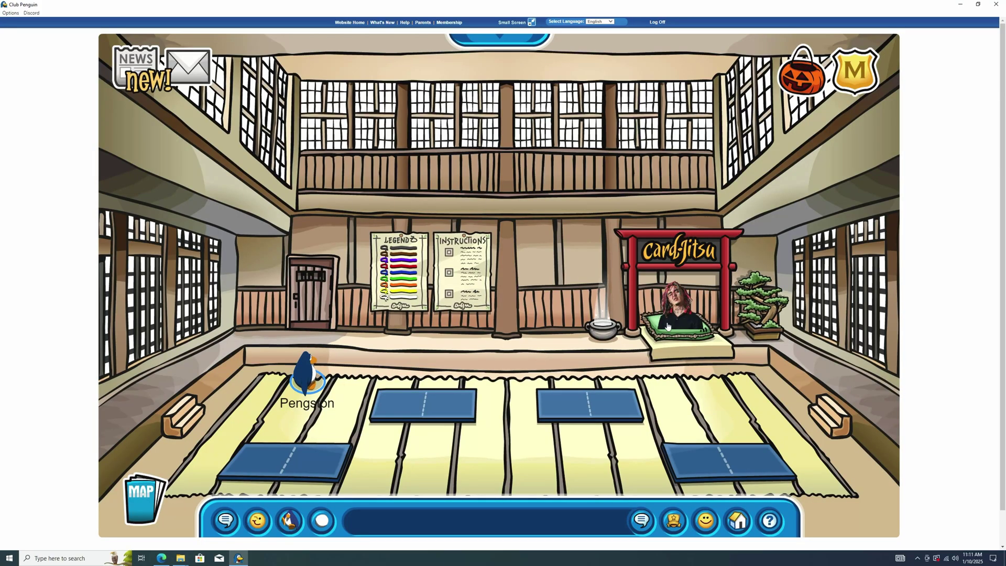
{"action": "left_click", "coordinate": [310, 308]}
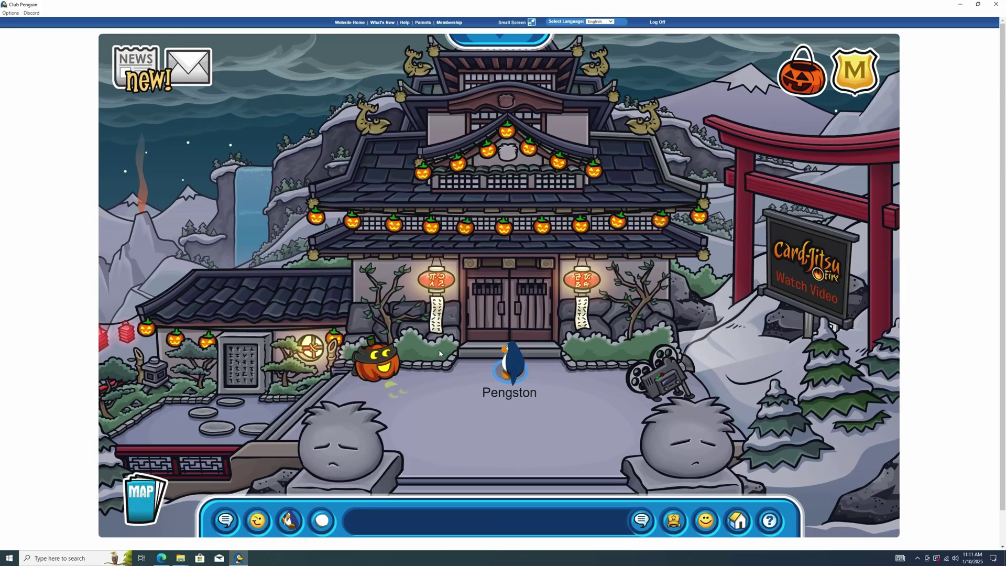
{"action": "left_click", "coordinate": [493, 400]}
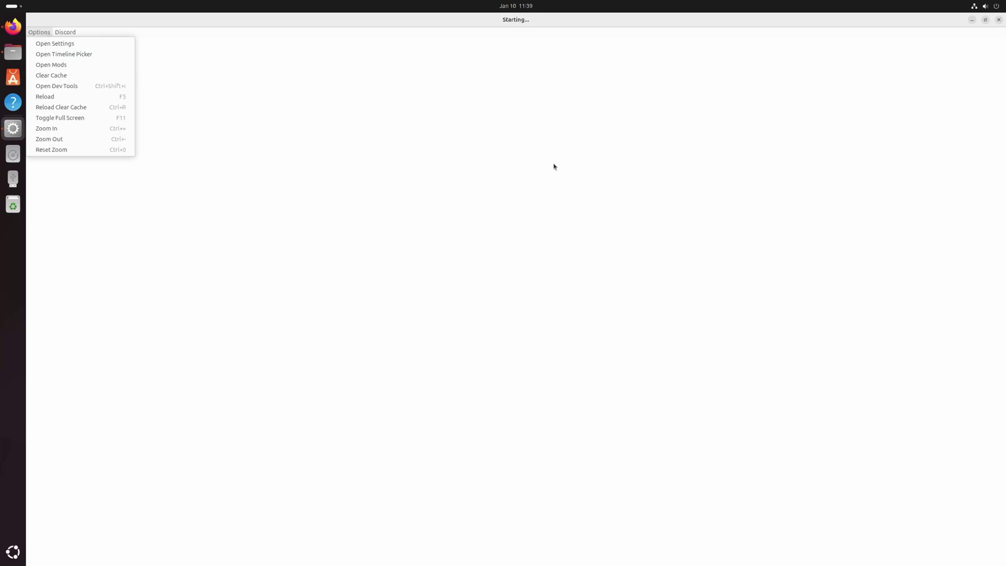
- Tick LilPumpSensei in the Linux client's mods list, triggering the active_mods permission-denied error
{"action": "left_click", "coordinate": [48, 66]}
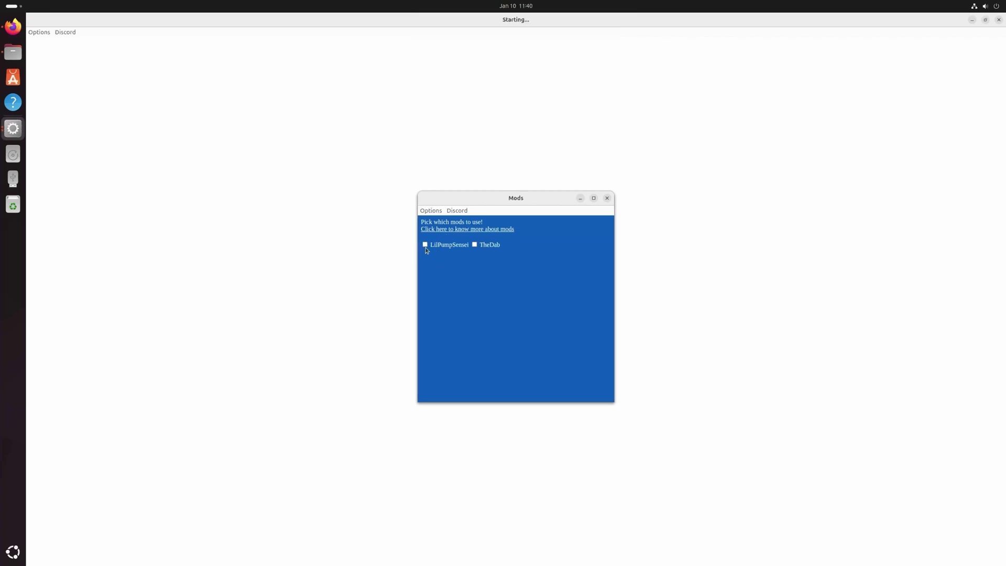
{"action": "left_click", "coordinate": [426, 245]}
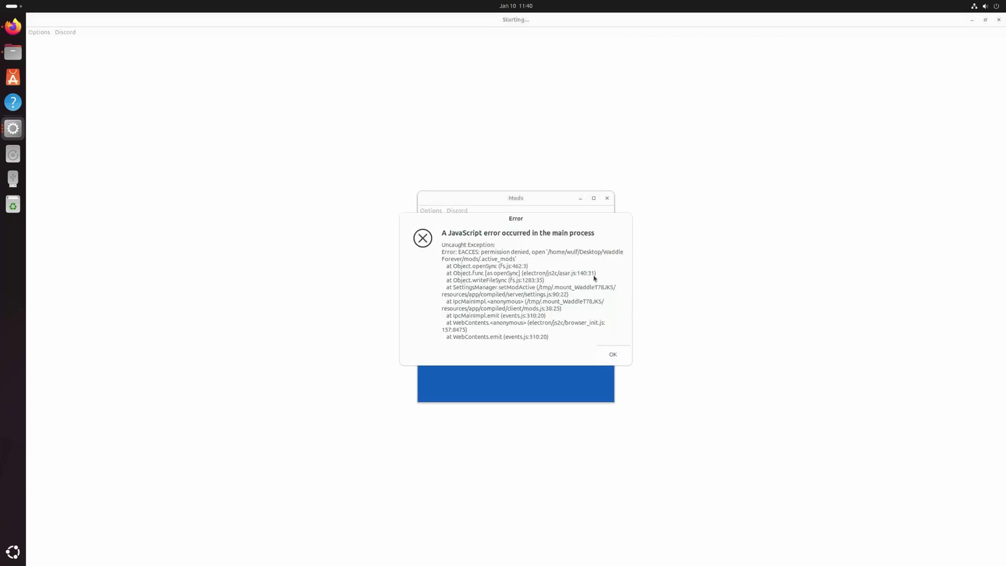